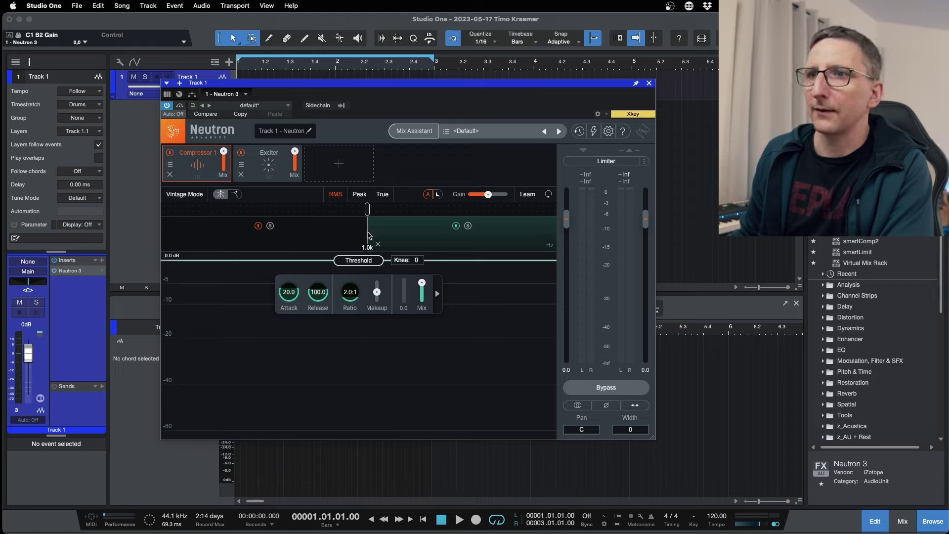
# Step: Set the compressor's low-band threshold to about -10 dB and its high-band threshold to about -1.6 dB
pyautogui.click(271, 244)
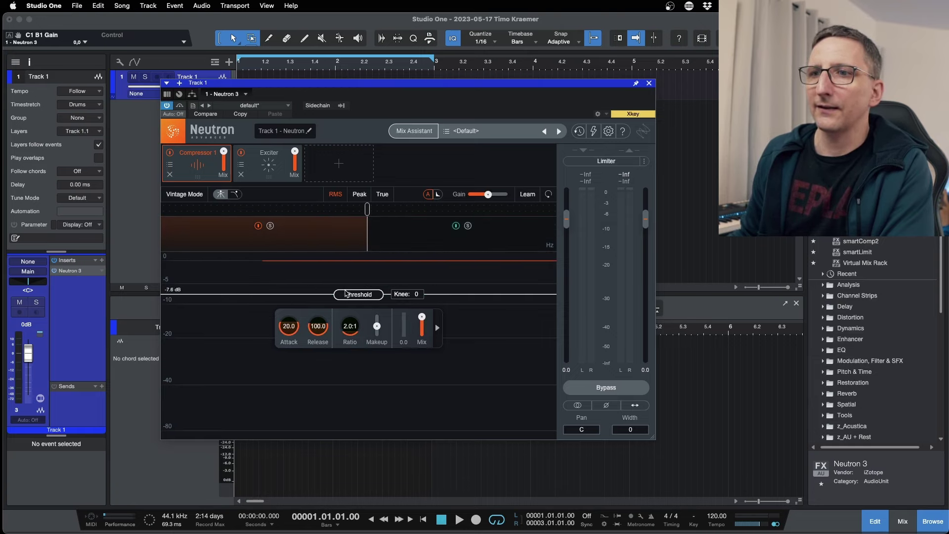
pyautogui.moveTo(342, 294); pyautogui.dragTo(337, 313)
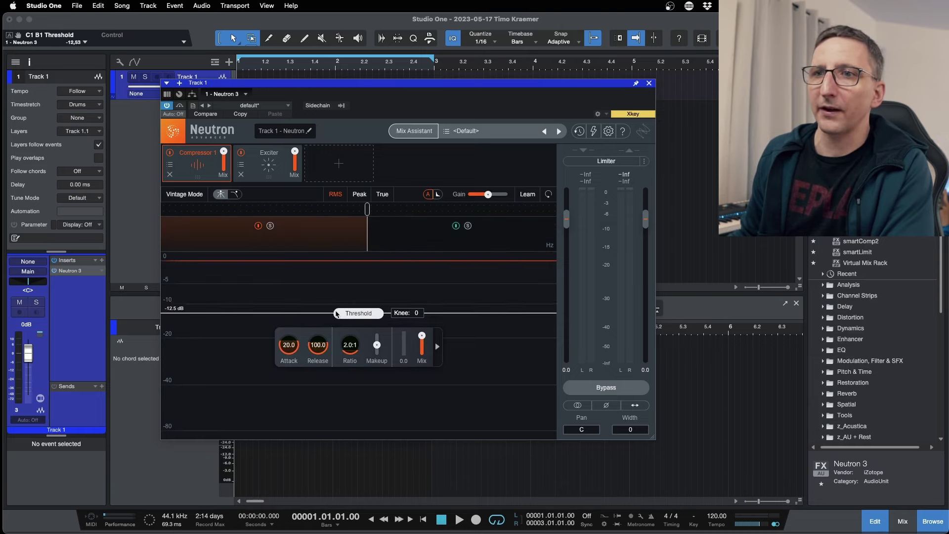
pyautogui.click(391, 246)
pyautogui.moveTo(341, 242); pyautogui.dragTo(336, 250)
pyautogui.click(333, 244)
pyautogui.click(380, 241)
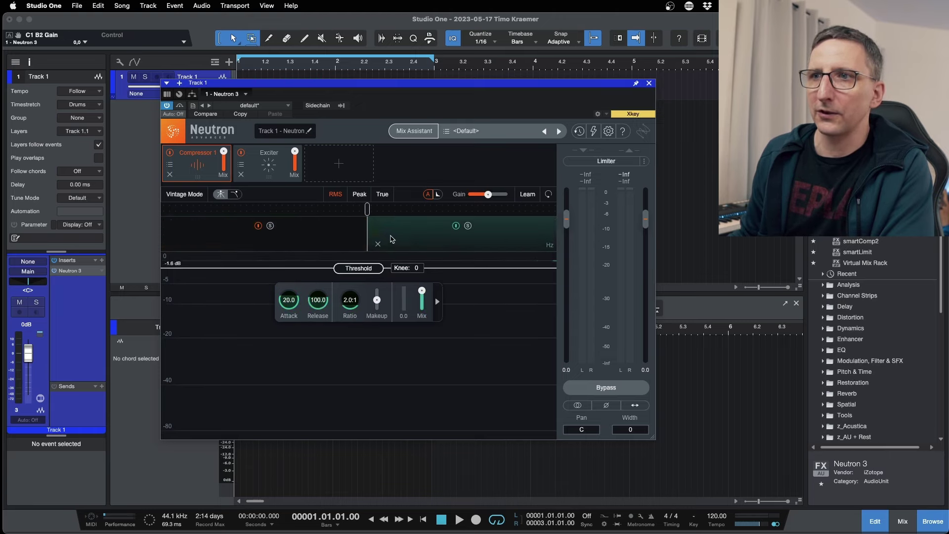
pyautogui.click(333, 244)
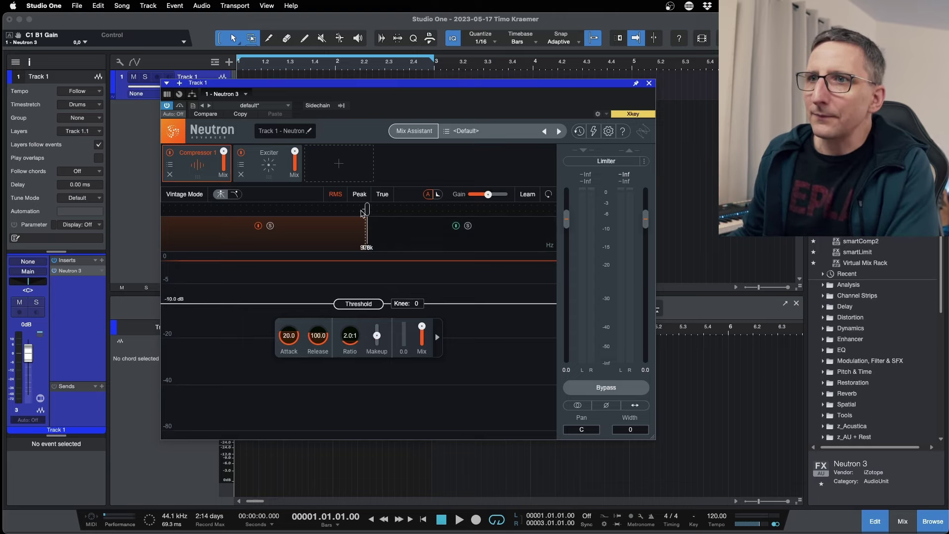
# Step: Divide the compressor into three bands, with crossovers at about 118 Hz and 1.9 kHz
pyautogui.moveTo(377, 210); pyautogui.dragTo(337, 210)
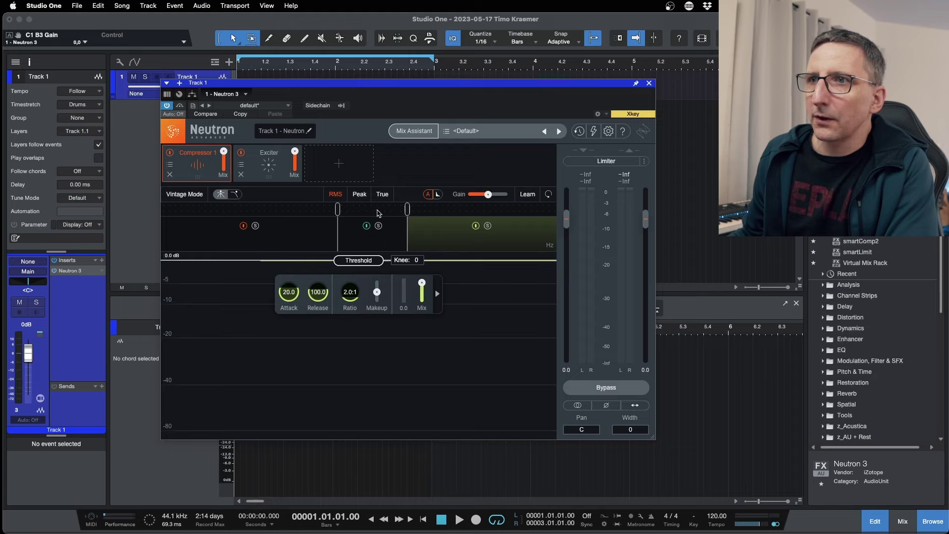
pyautogui.moveTo(408, 210); pyautogui.dragTo(406, 210)
pyautogui.moveTo(337, 209); pyautogui.dragTo(240, 209)
pyautogui.click(235, 229)
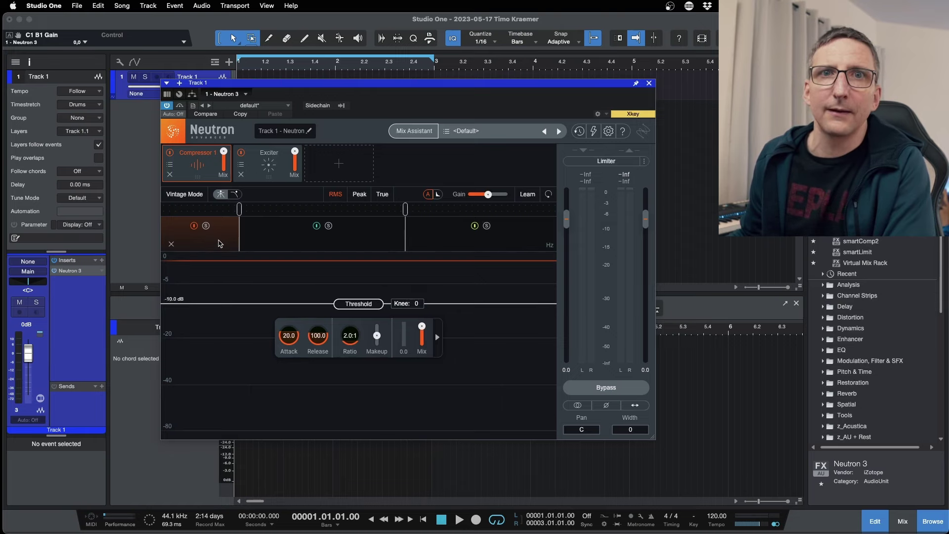
pyautogui.moveTo(238, 210)
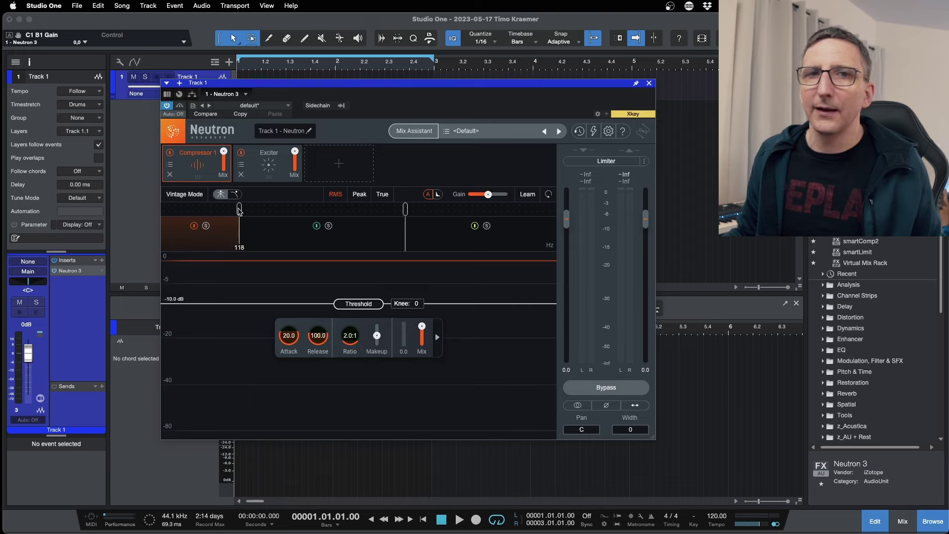
pyautogui.moveTo(239, 210); pyautogui.dragTo(239, 210)
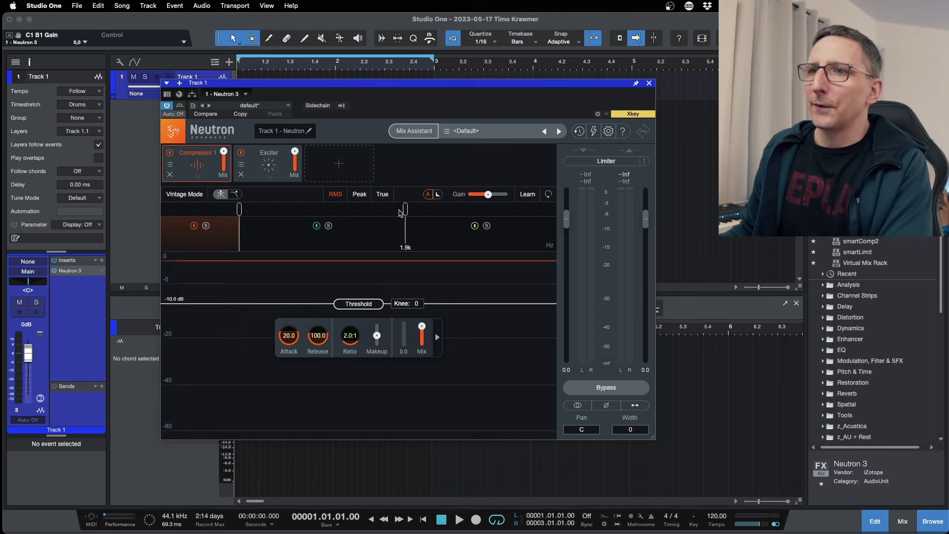
# Step: Raise the compressor's upper crossover to about 2.8 kHz and set the highest band's threshold to about -3.4 dB
pyautogui.moveTo(405, 209); pyautogui.dragTo(432, 211)
pyautogui.click(510, 243)
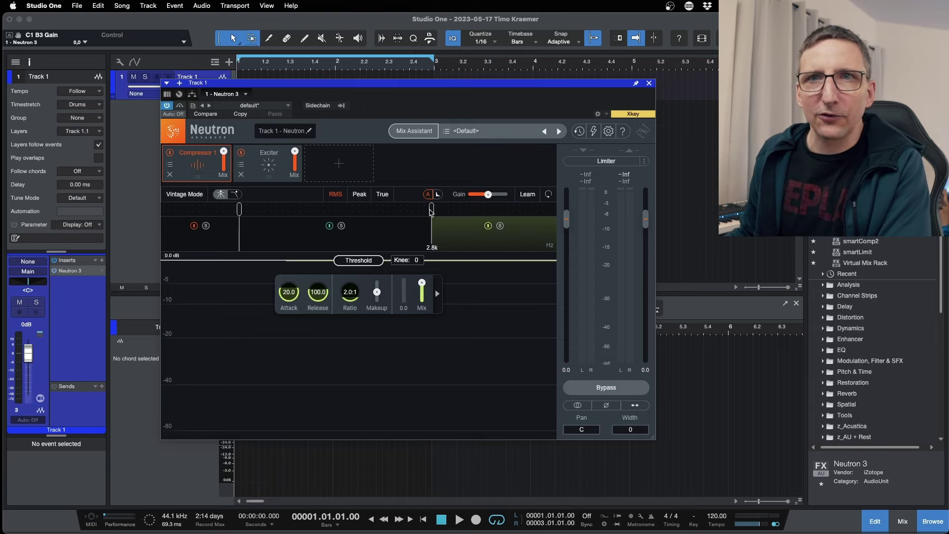
pyautogui.click(352, 261)
pyautogui.moveTo(353, 265)
pyautogui.mouseDown()
pyautogui.moveTo(354, 306)
pyautogui.moveTo(355, 277)
pyautogui.mouseUp()
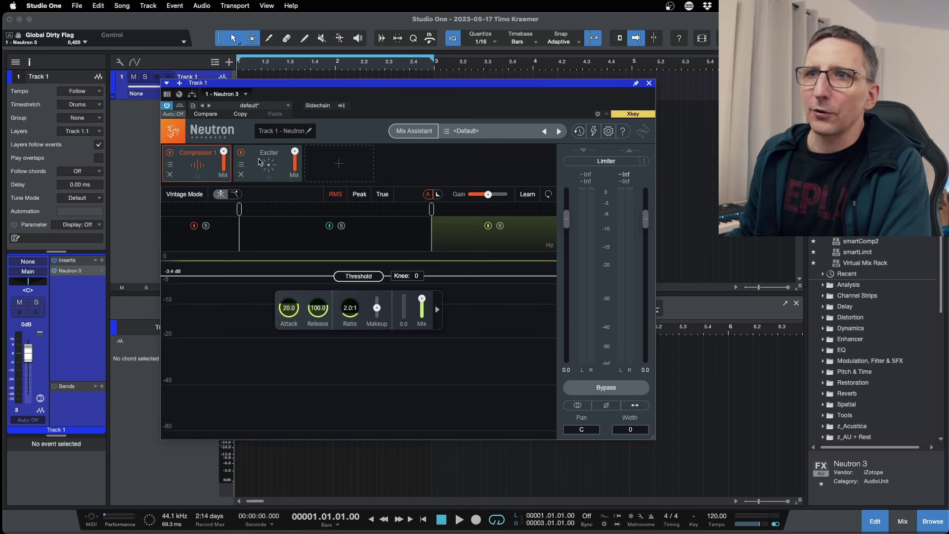
# Step: Split the Exciter into three bands and move its first crossover below 299 Hz
pyautogui.click(260, 162)
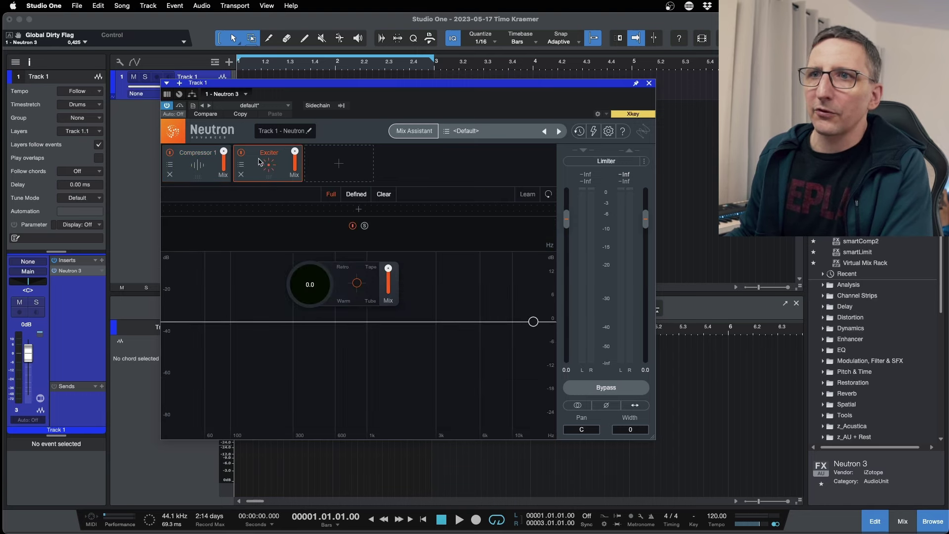
pyautogui.click(293, 212)
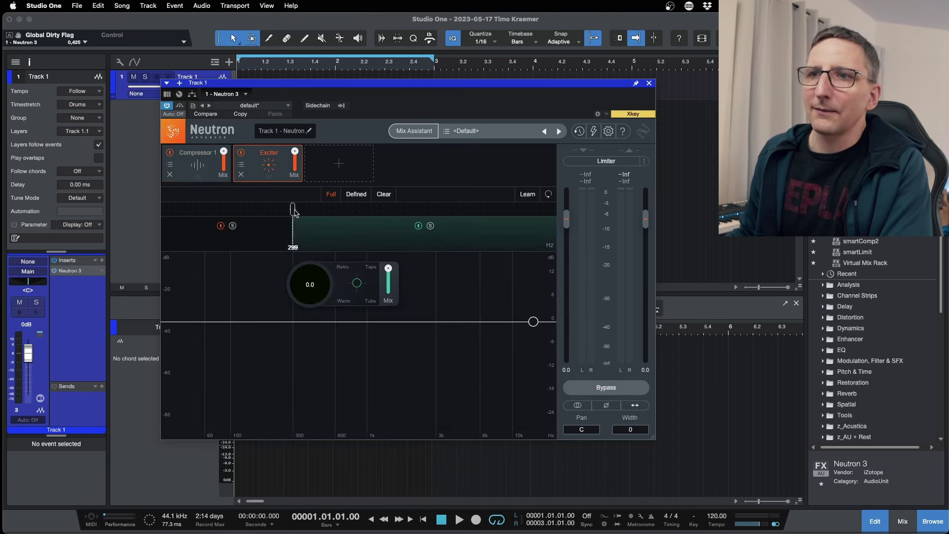
pyautogui.click(423, 212)
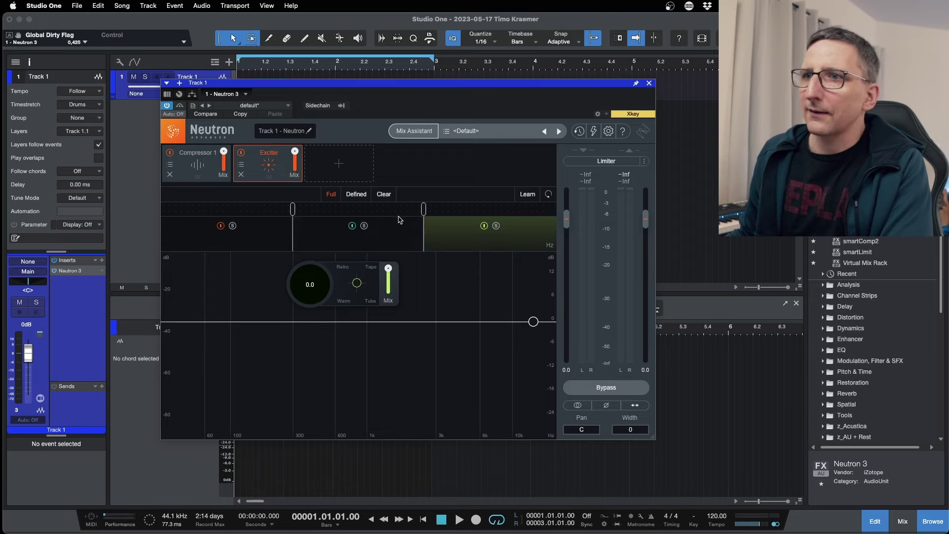
pyautogui.click(250, 242)
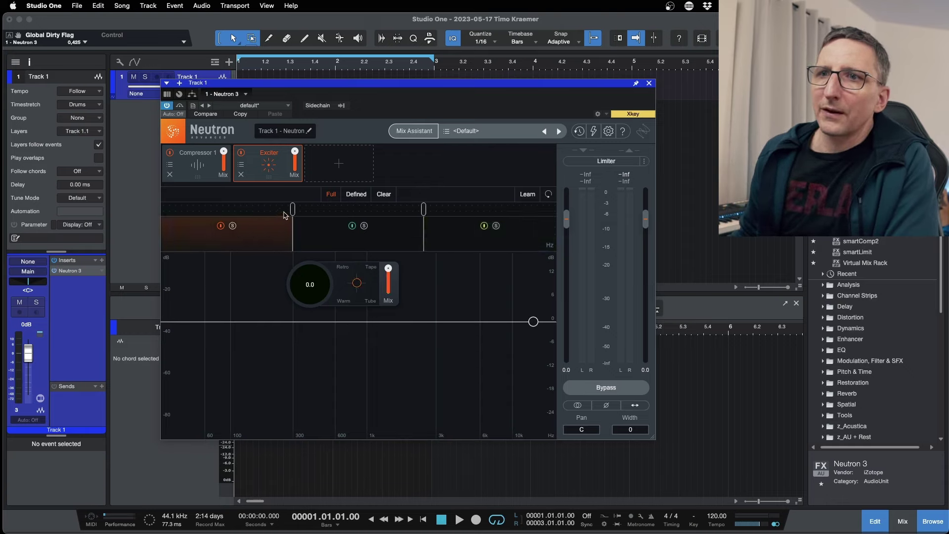
pyautogui.moveTo(293, 242); pyautogui.dragTo(268, 242)
pyautogui.click(368, 244)
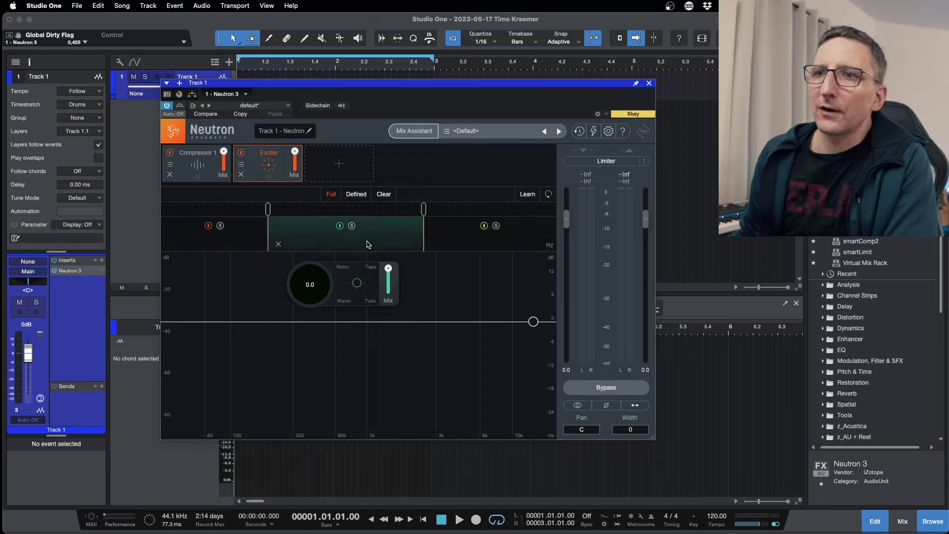
# Step: Remove the Exciter's highest band and shift the remaining crossover to a lower frequency
pyautogui.moveTo(425, 210)
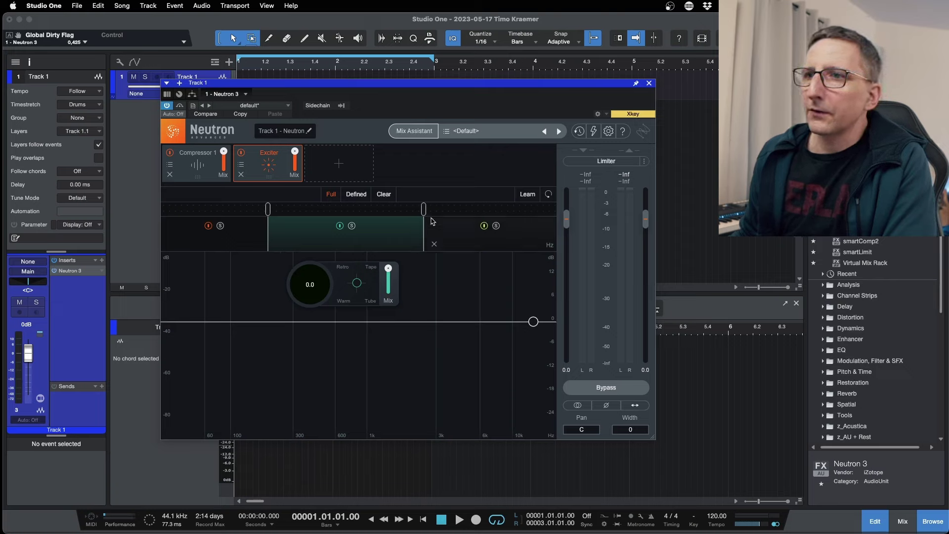
pyautogui.click(435, 246)
pyautogui.moveTo(265, 219)
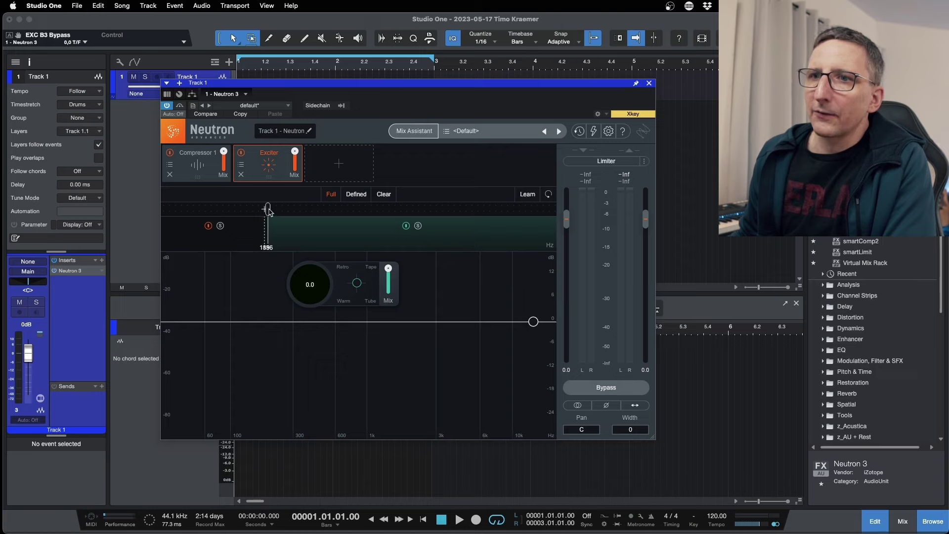
pyautogui.moveTo(268, 209); pyautogui.dragTo(254, 209)
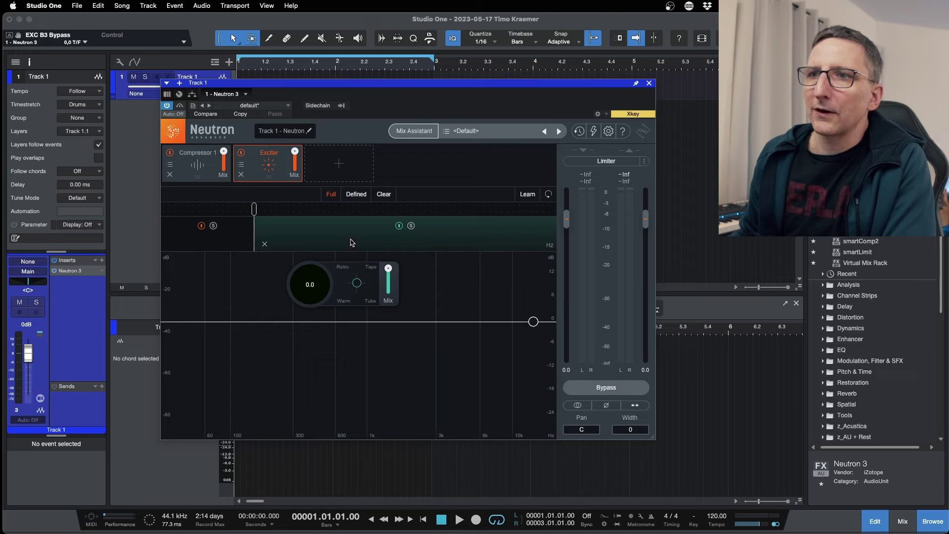
pyautogui.moveTo(349, 234)
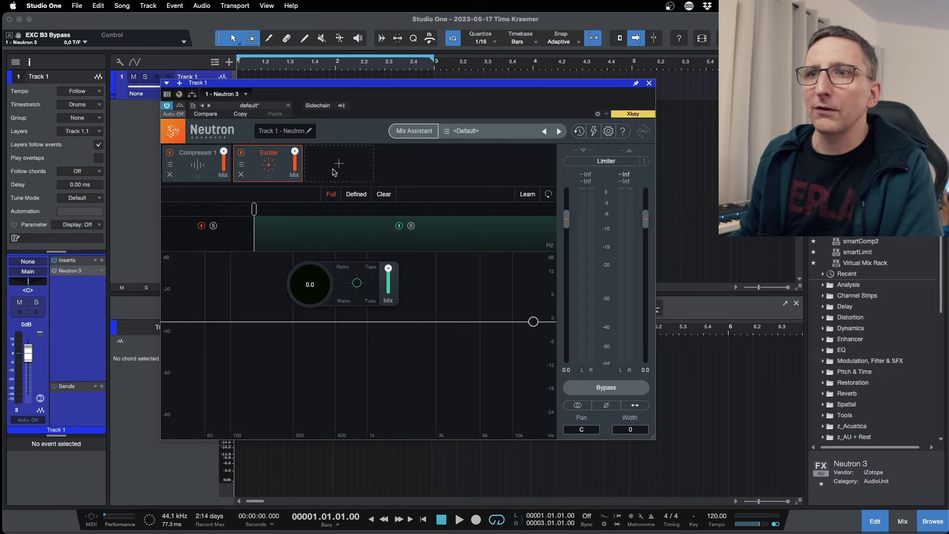
# Step: Close the Neutron 3 window and load Ozone 9 Imager on a new track
pyautogui.click(649, 84)
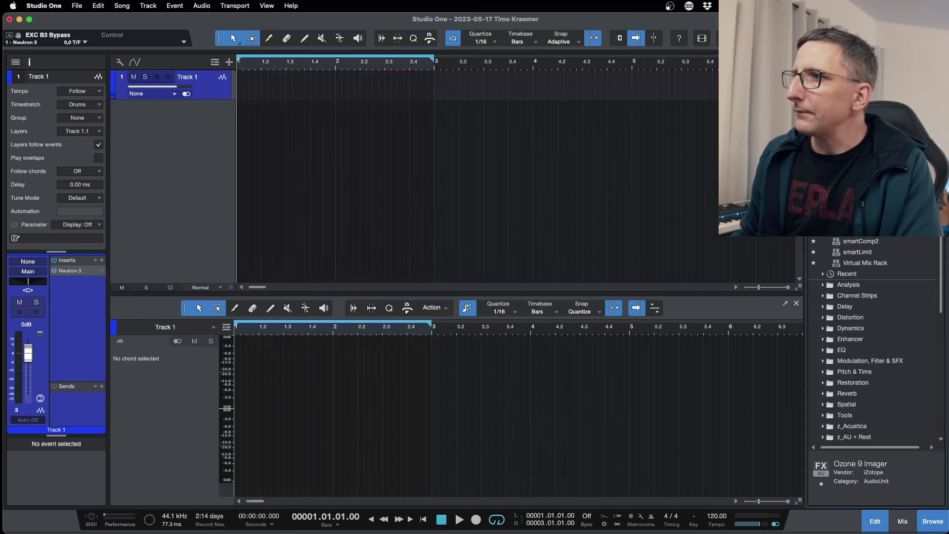
pyautogui.moveTo(404, 170); pyautogui.dragTo(404, 170)
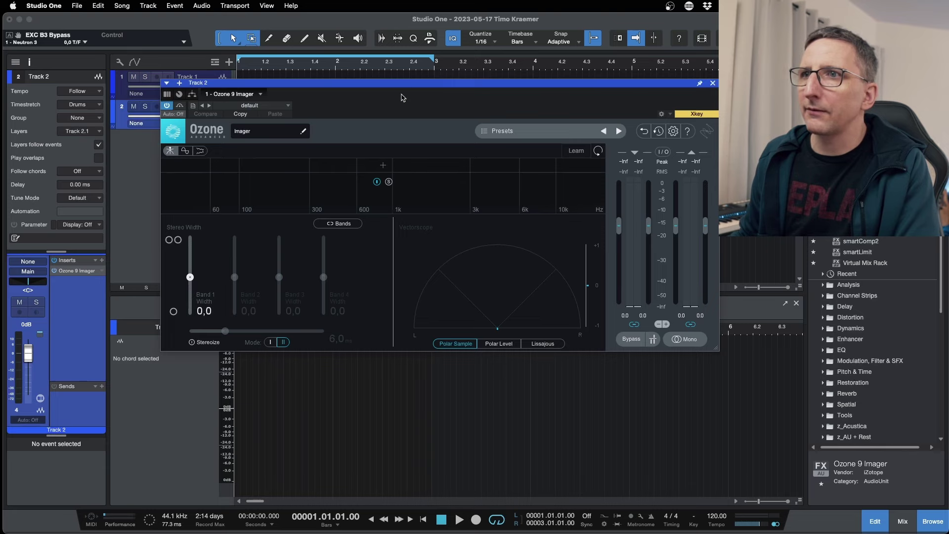
pyautogui.moveTo(401, 85); pyautogui.dragTo(350, 119)
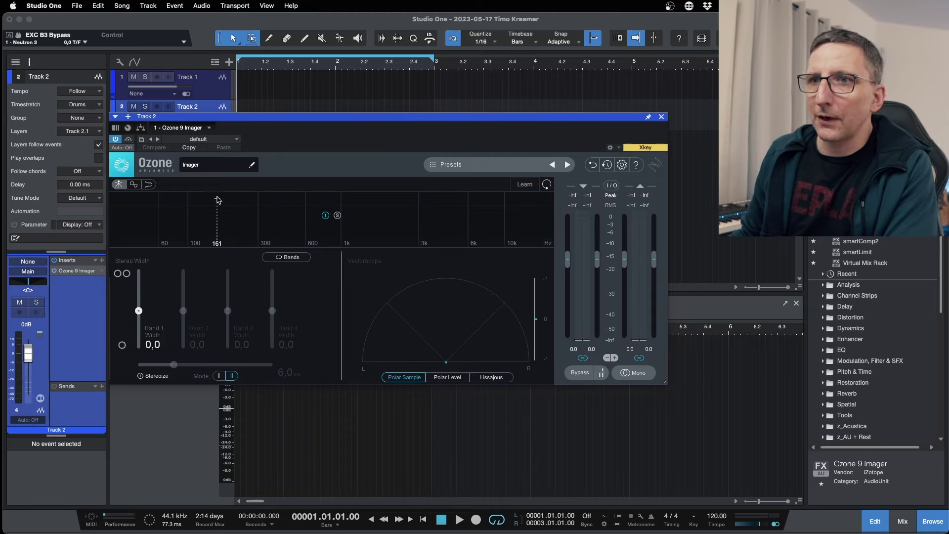
# Step: Split the Imager into three bands and set their stereo widths to about -40.5, 29.1 and 39.2, from lowest to highest
pyautogui.click(217, 200)
pyautogui.click(393, 200)
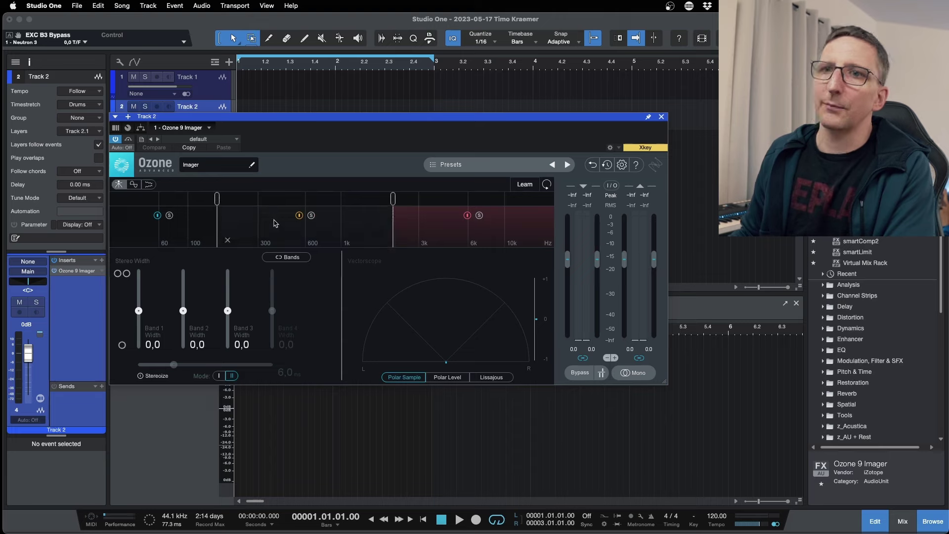
pyautogui.moveTo(218, 202); pyautogui.dragTo(214, 199)
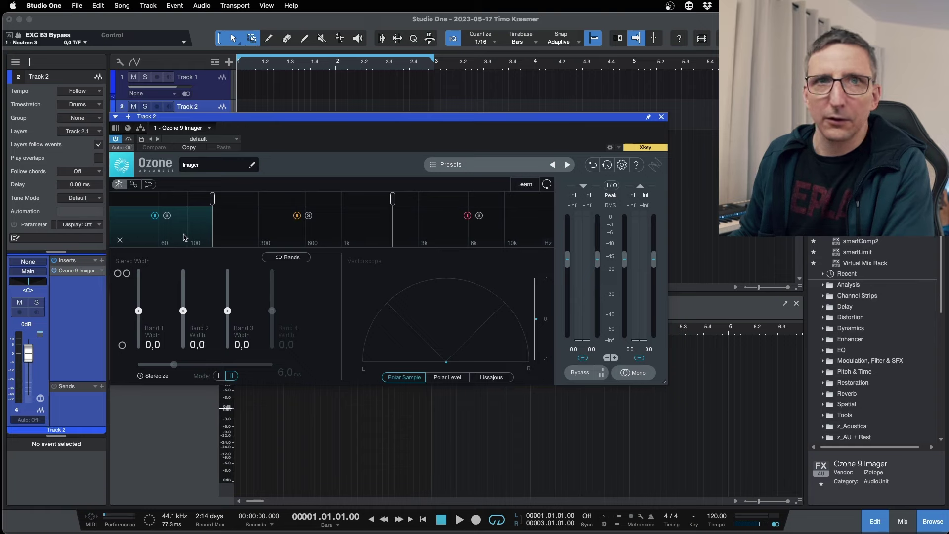
pyautogui.moveTo(139, 311); pyautogui.dragTo(139, 326)
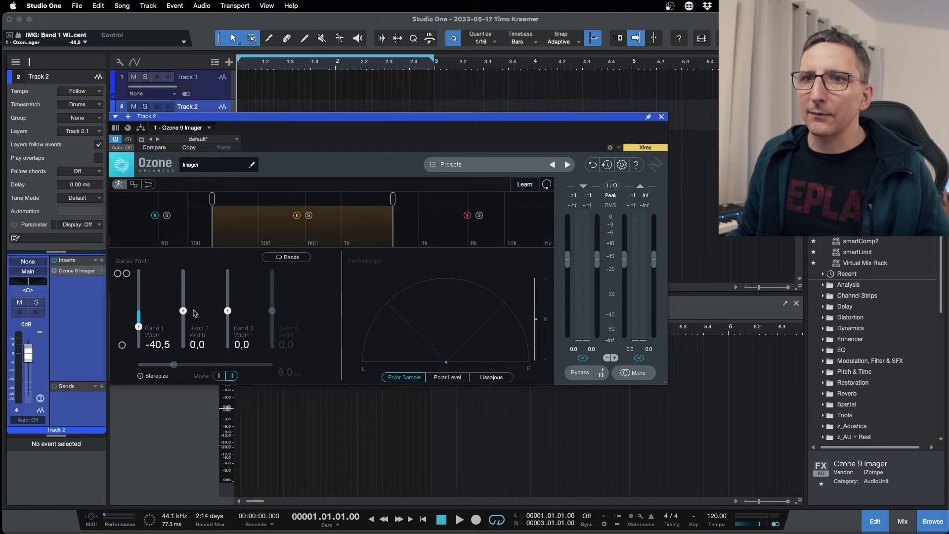
pyautogui.moveTo(183, 311); pyautogui.dragTo(228, 295)
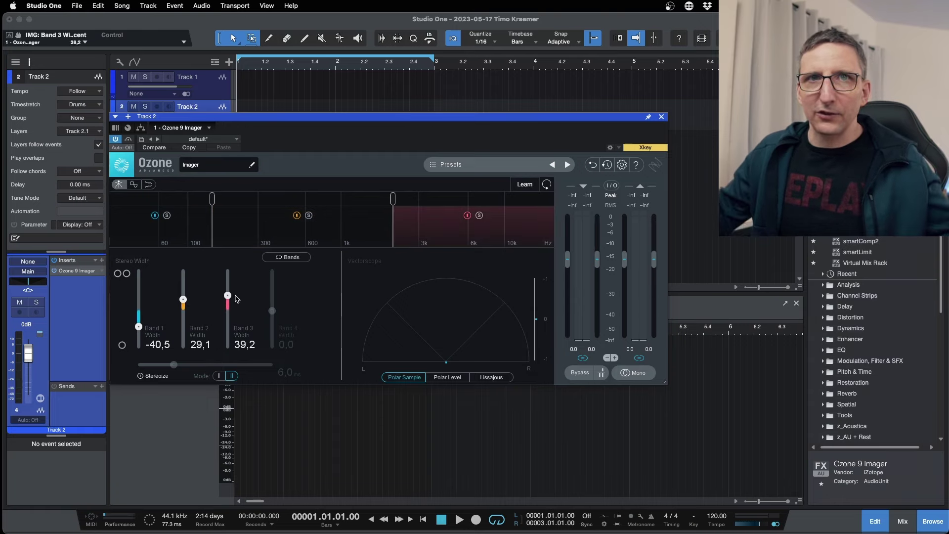